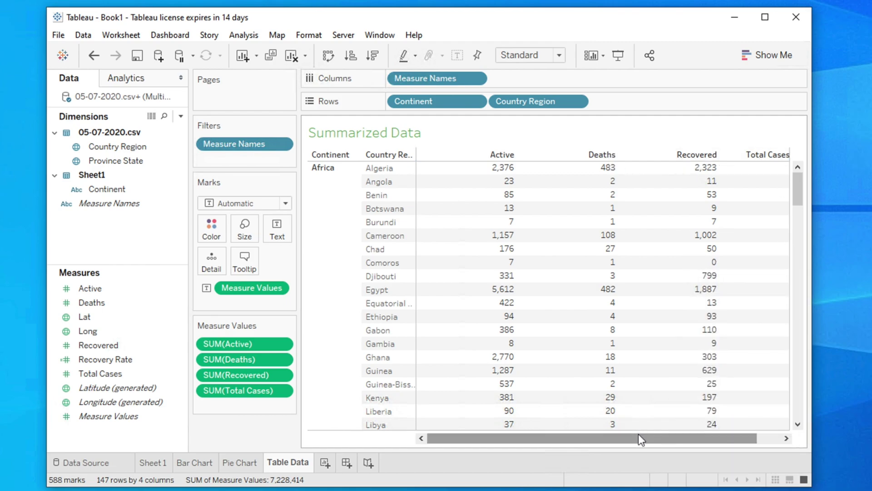
Remove Country Region and Continent from Rows, leaving one row of grand totals (Total Cases 3,614,207).
left_click_drag(639, 435, 747, 439)
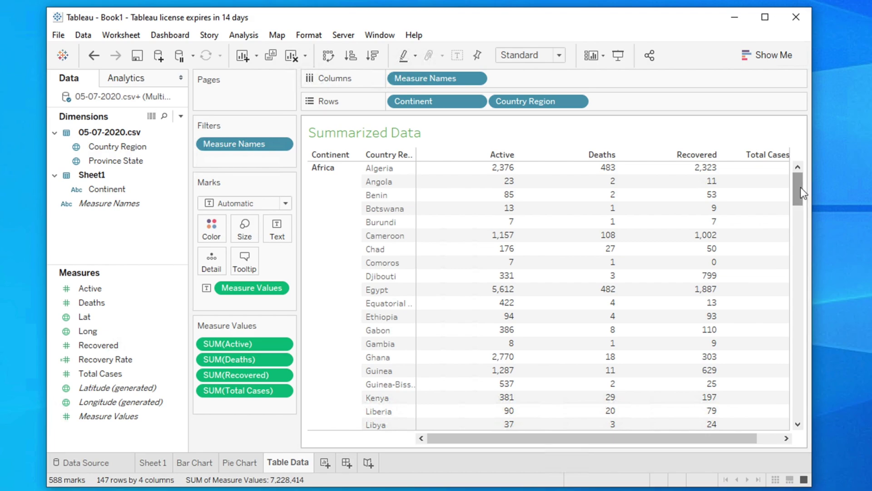
left_click_drag(798, 188, 797, 153)
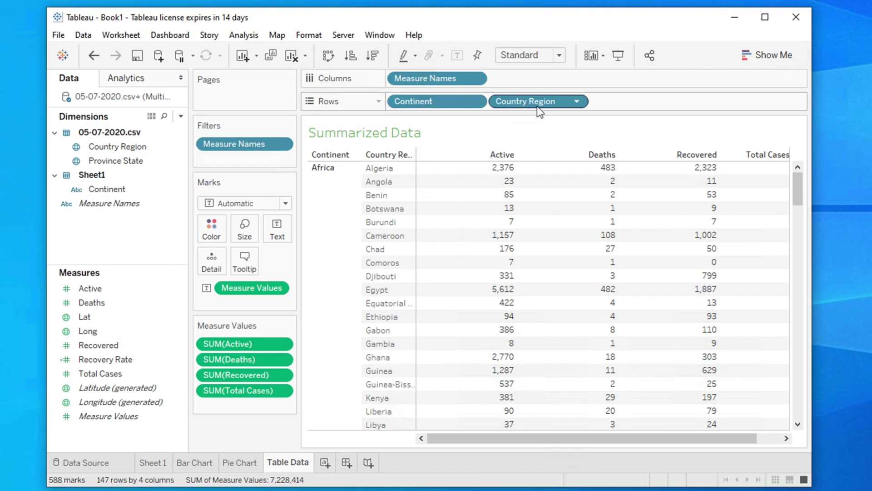
left_click_drag(528, 99, 396, 173)
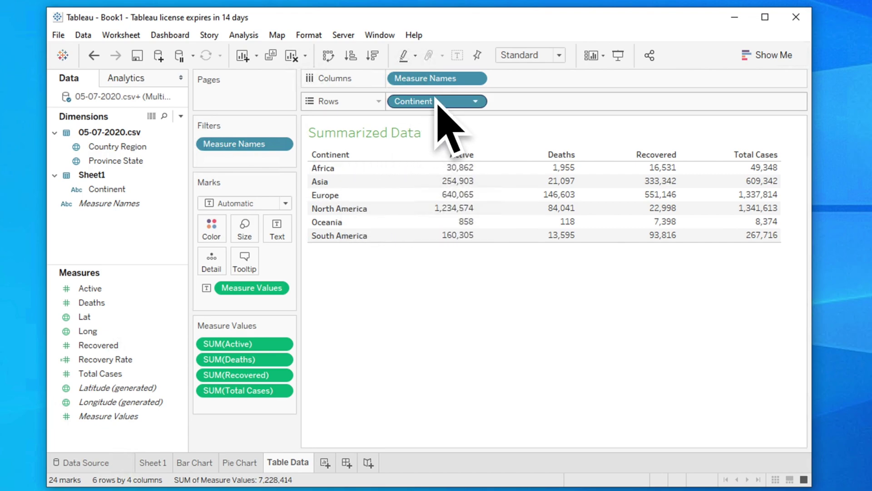
left_click_drag(434, 105, 456, 89)
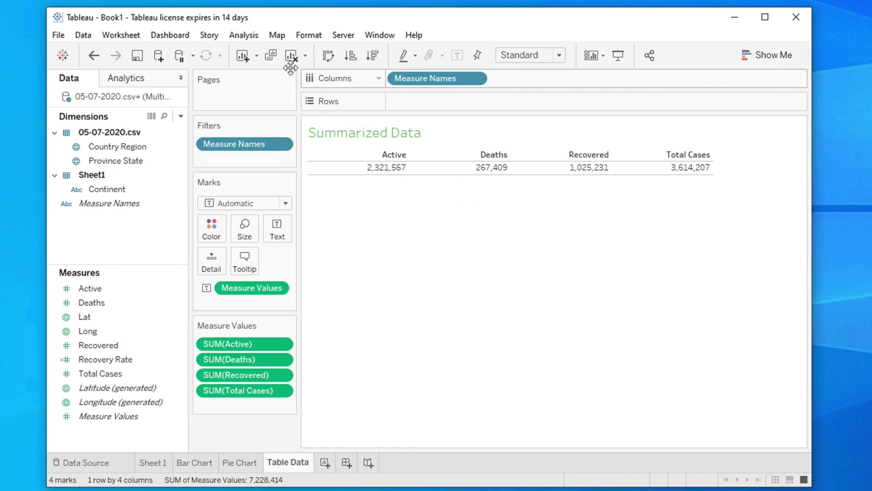
Swap the totals' rows and columns, then add a new worksheet renamed from Sheet 4 to 'Table Data'.
left_click(328, 56)
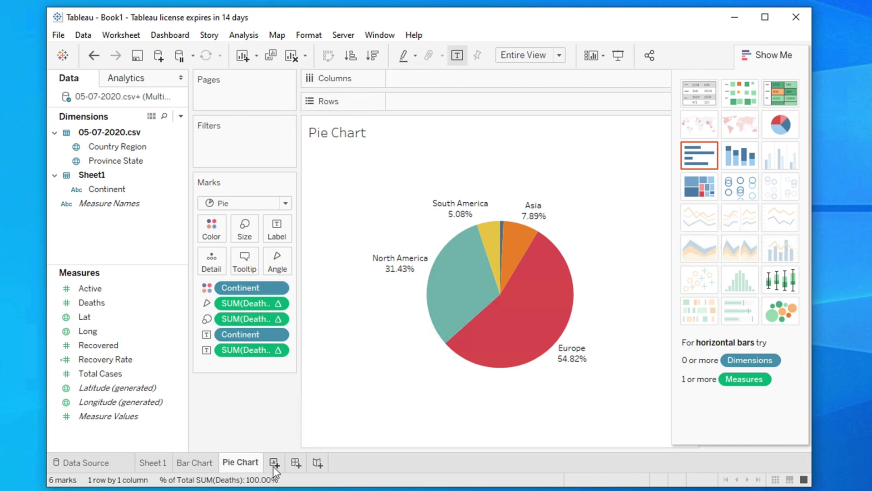
left_click(274, 464)
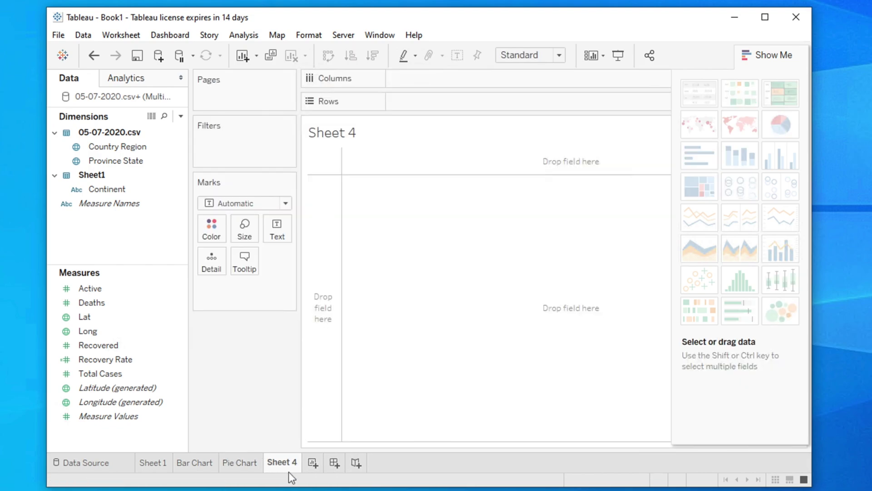
right_click(282, 465)
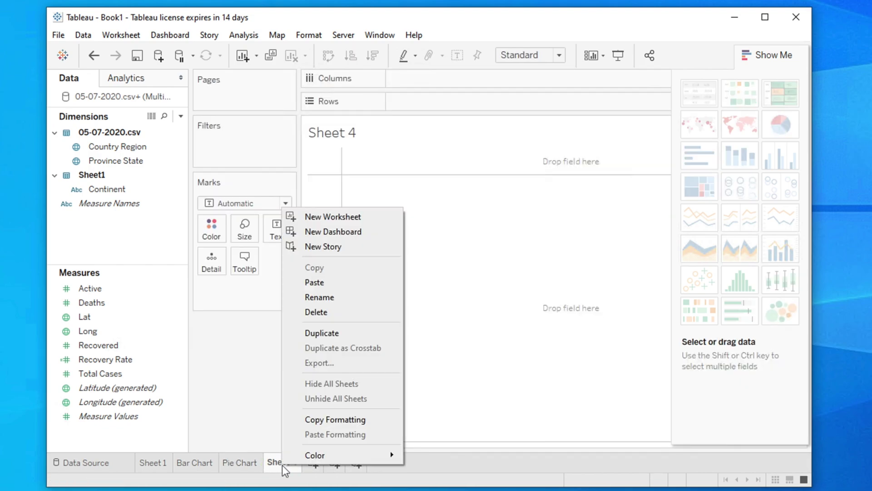
left_click(336, 297)
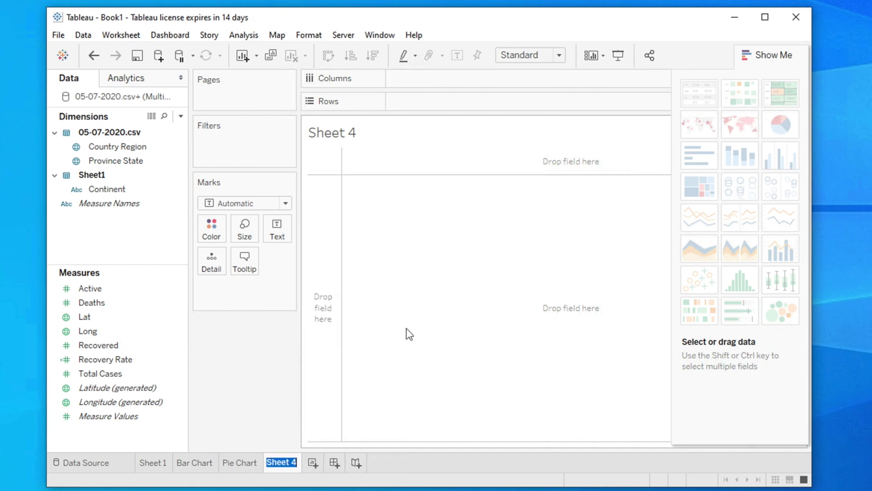
type("Table Data")
key("Return")
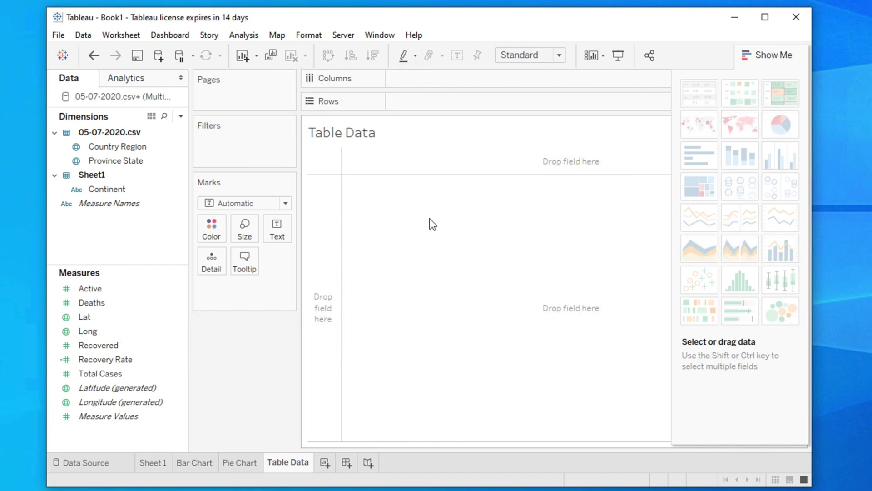
Put Active, Deaths, Recovered and Total Cases on Rows as four bar panels, with Show Me closed.
left_click(94, 289)
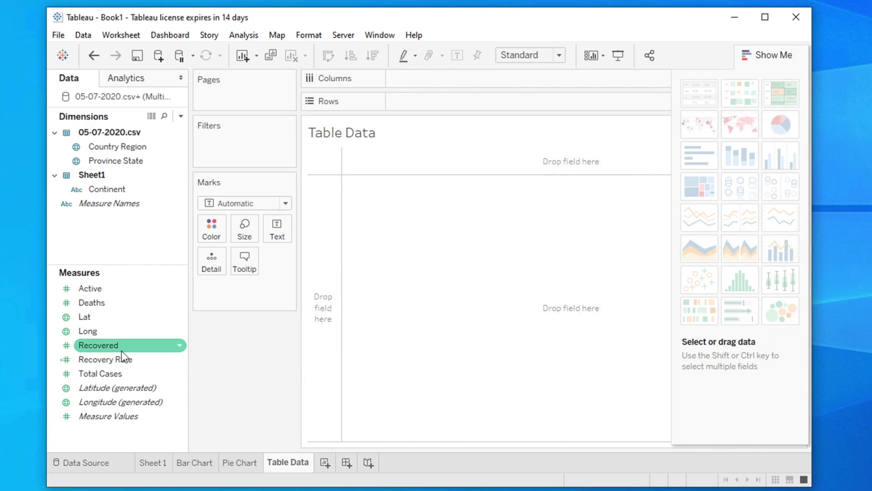
left_click_drag(94, 288, 400, 100)
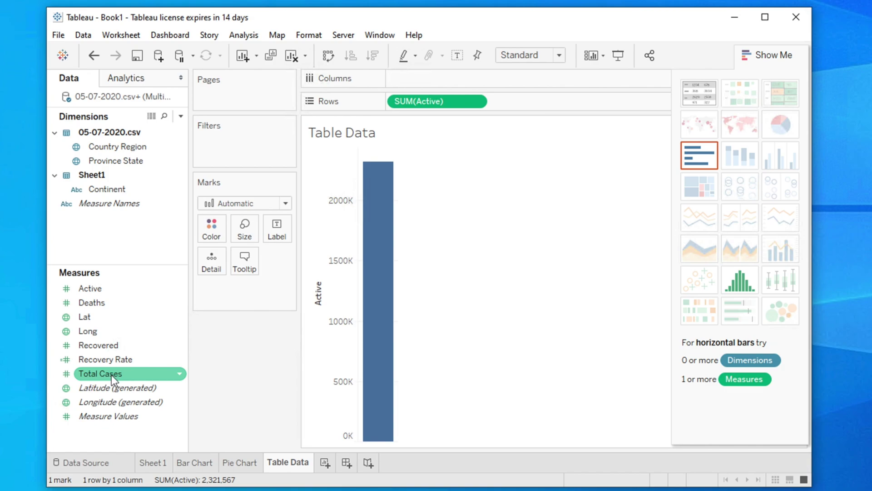
left_click_drag(112, 375, 532, 103)
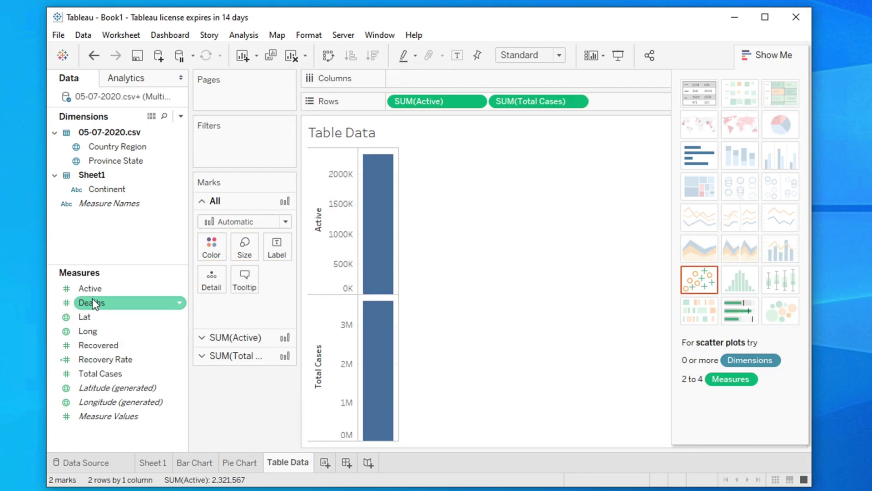
left_click_drag(102, 302, 490, 105)
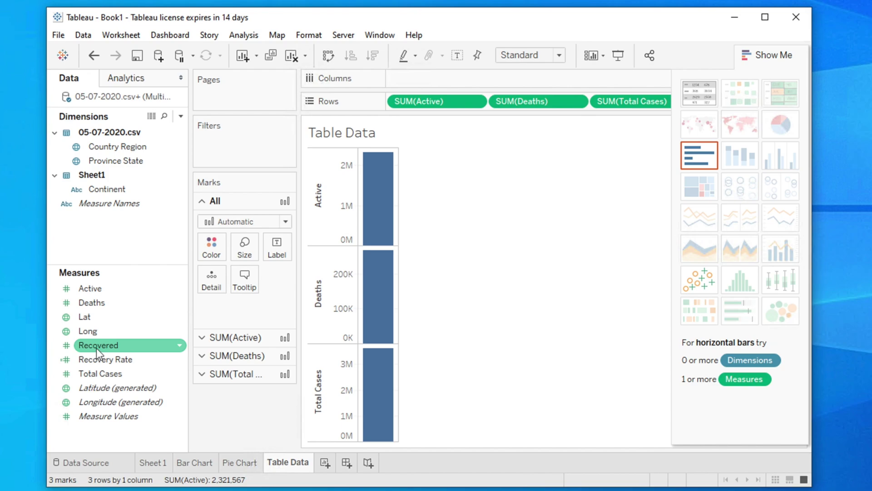
left_click_drag(96, 348, 593, 107)
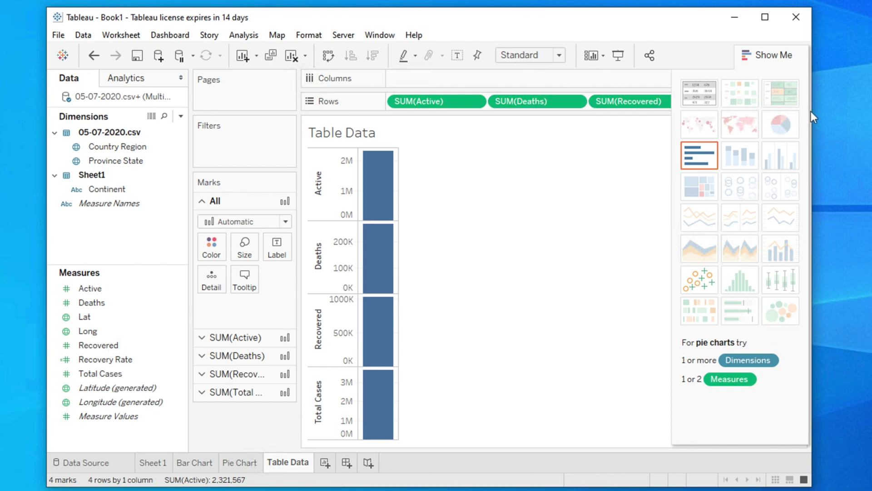
left_click(768, 56)
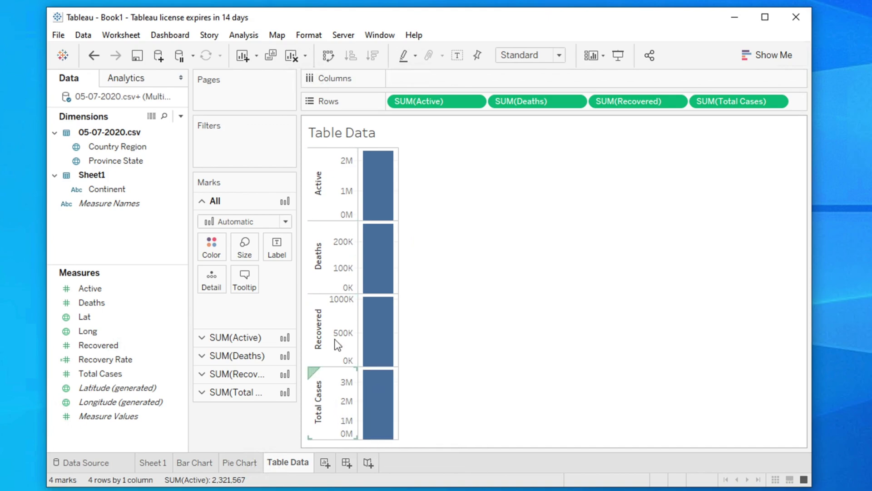
mouse_move(362, 236)
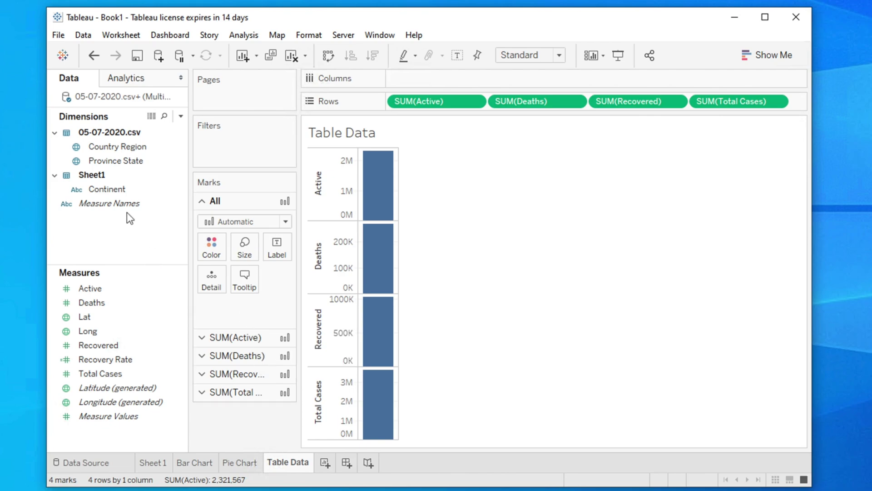
Split the four measure bars by Continent on the Columns shelf.
left_click(142, 148)
left_click(131, 192)
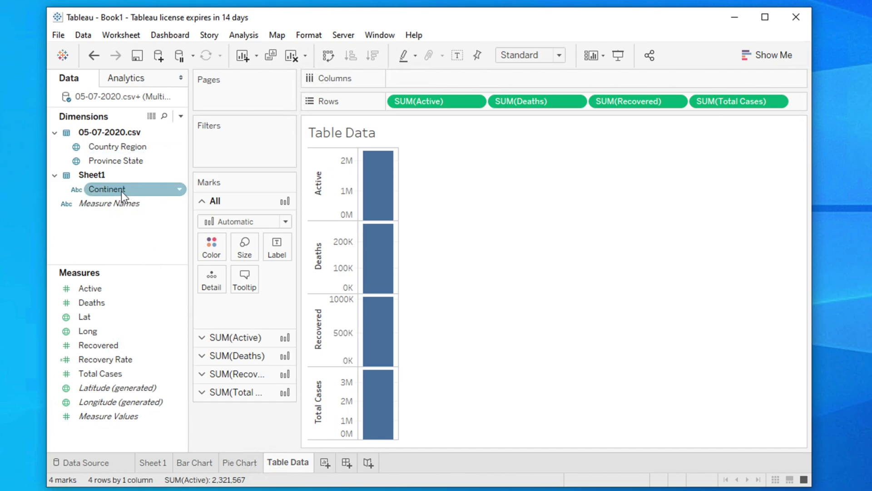
left_click_drag(121, 191, 433, 80)
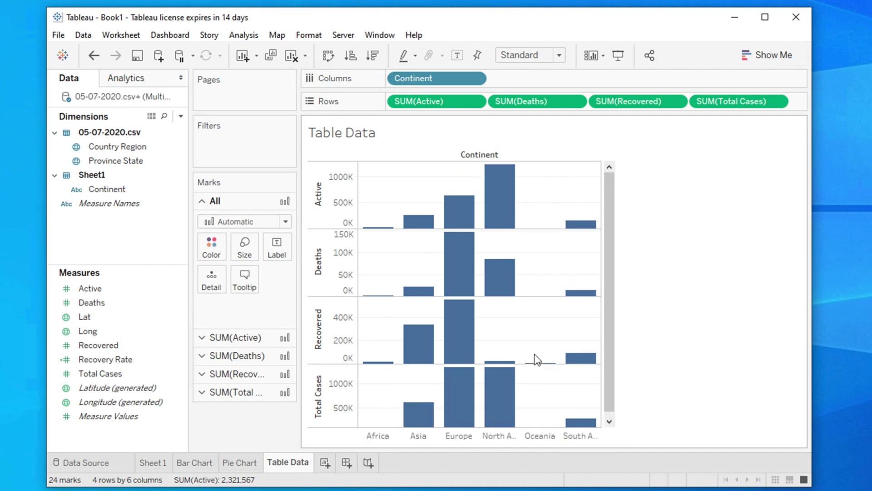
Convert the chart to a text table and remove Continent, leaving one row of summed totals.
left_click(760, 63)
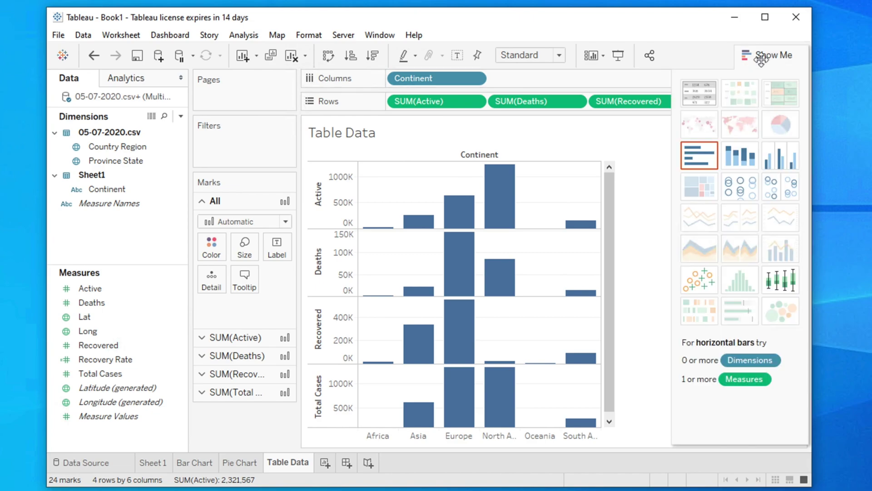
left_click(697, 95)
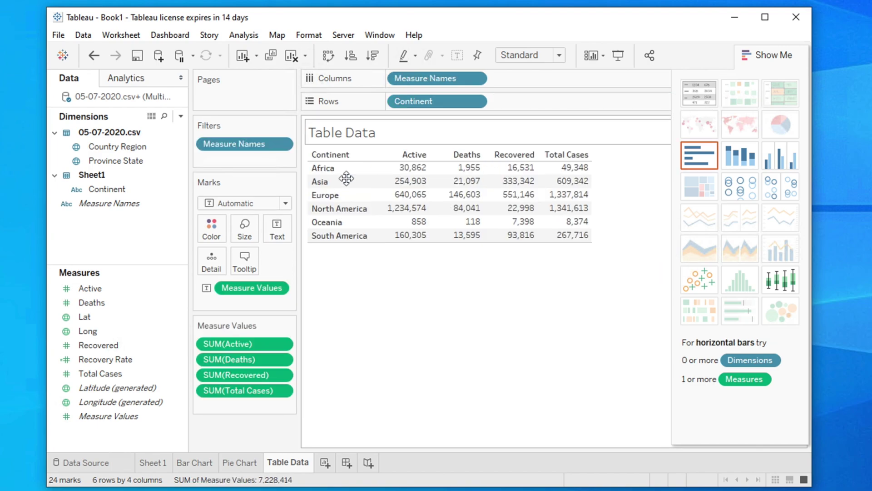
left_click(768, 56)
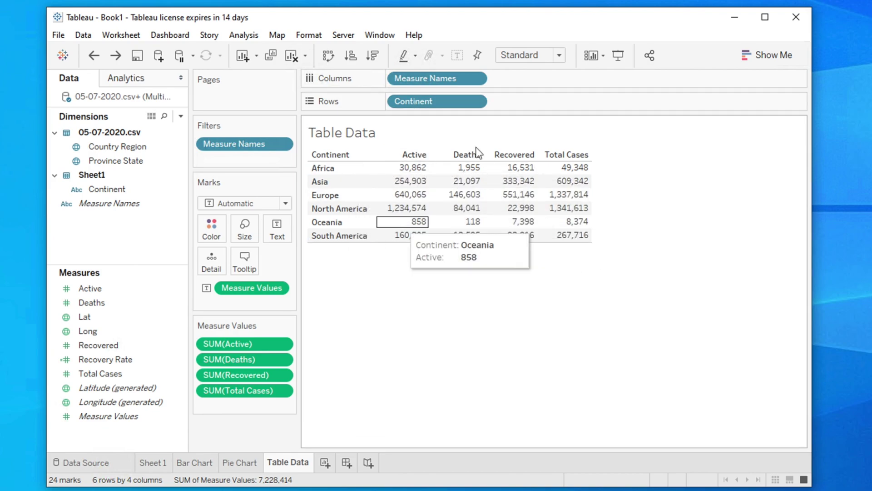
left_click(359, 191)
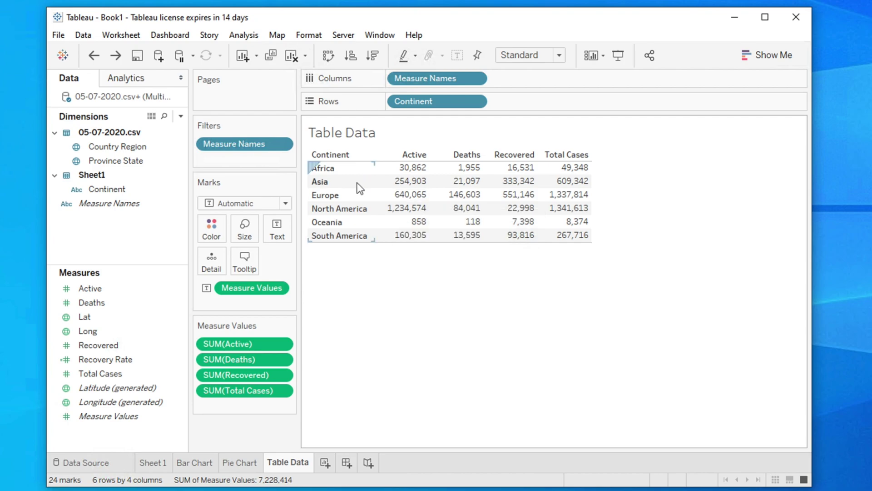
left_click_drag(426, 104, 2, 43)
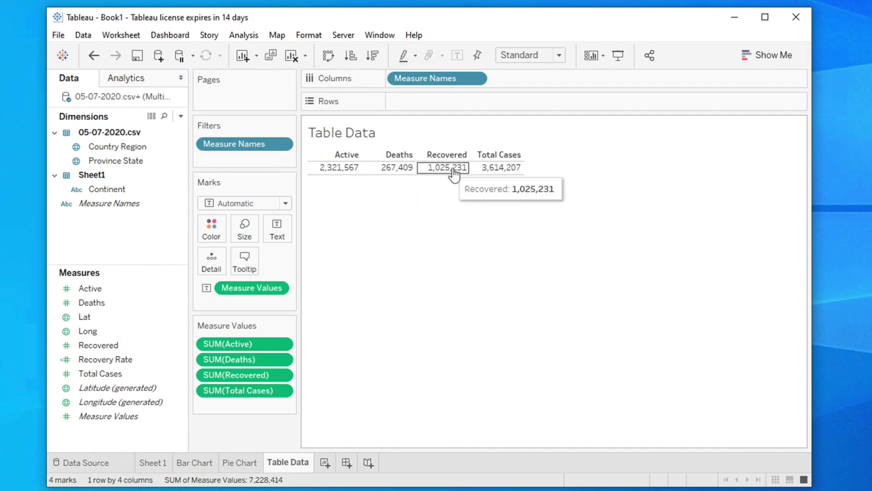
Replace the <Sheet Name> title with 'Summarized Data' and transpose the totals into four measure rows.
double_click(375, 132)
type("Summari")
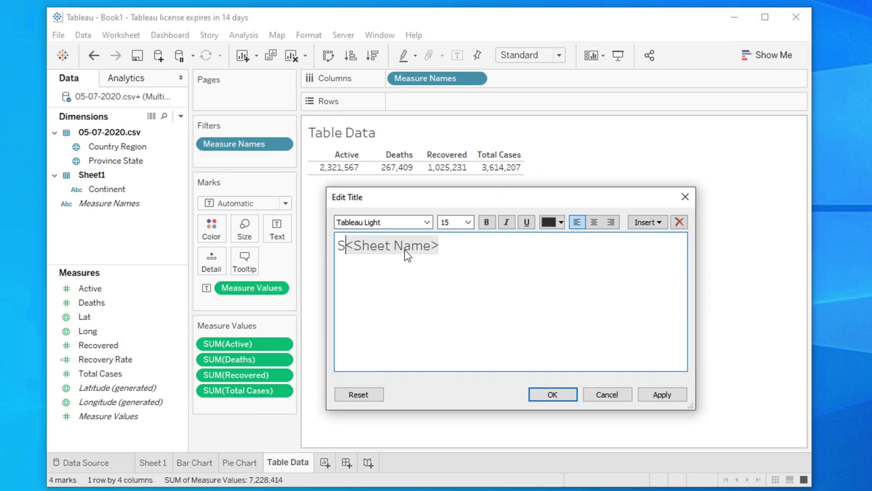
type("zed Data")
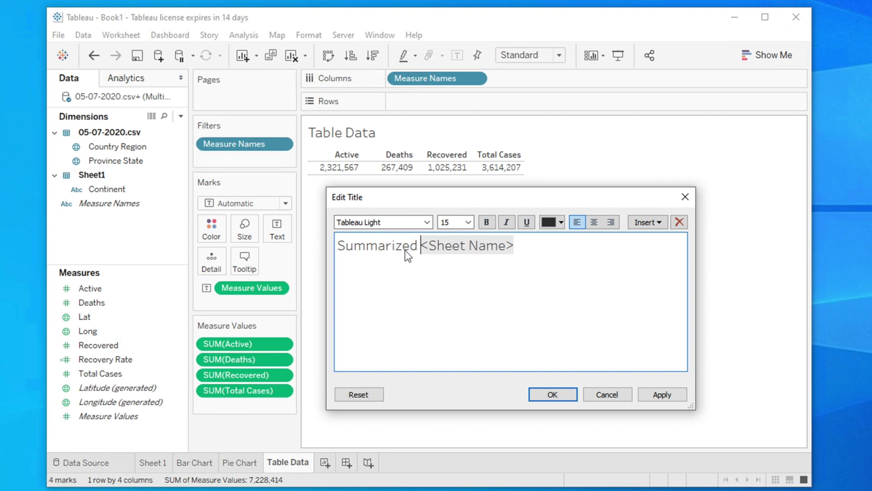
key("shift+End")
key("Delete")
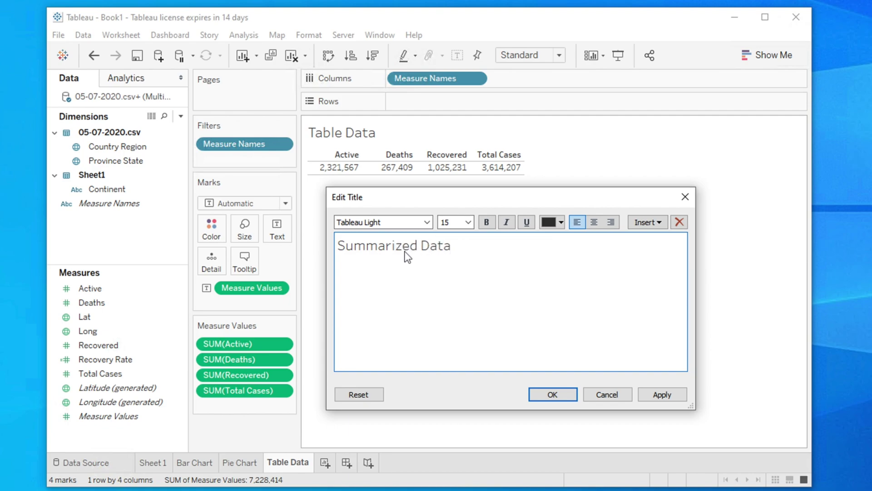
left_click(553, 394)
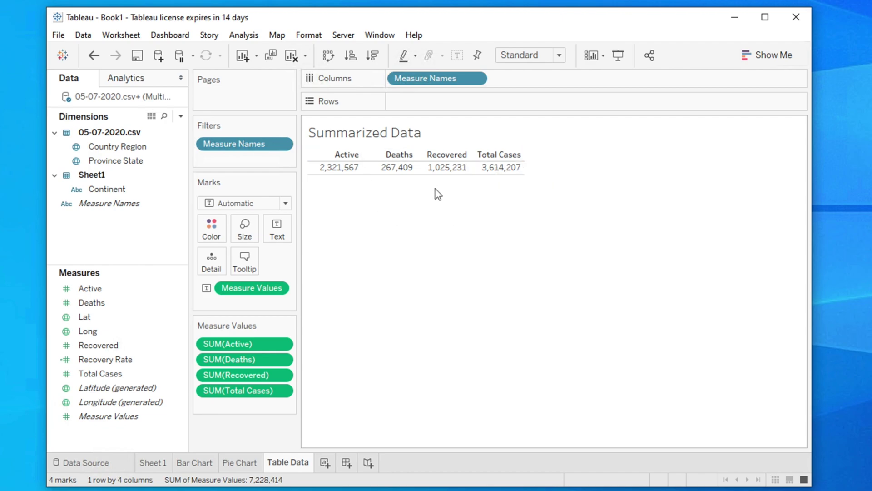
left_click(327, 58)
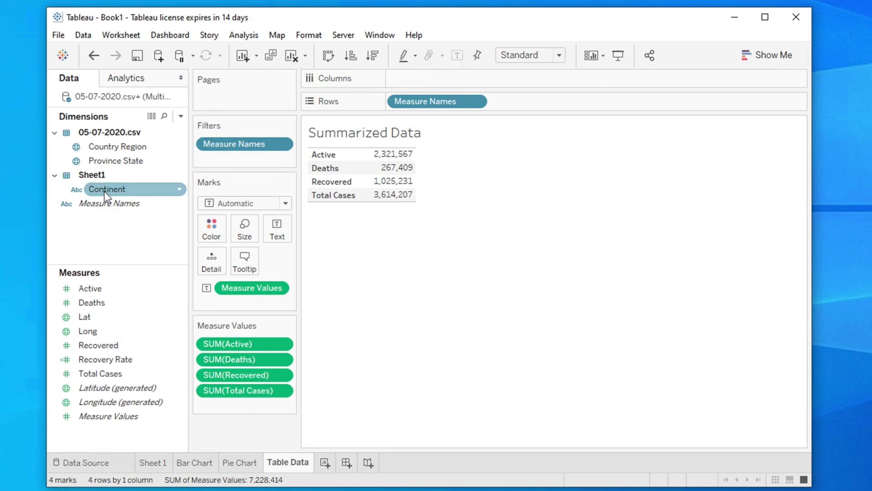
Add Continent and swap axes, giving six continent rows with Active, Deaths, Recovered, Total Cases columns.
left_click_drag(105, 191, 415, 78)
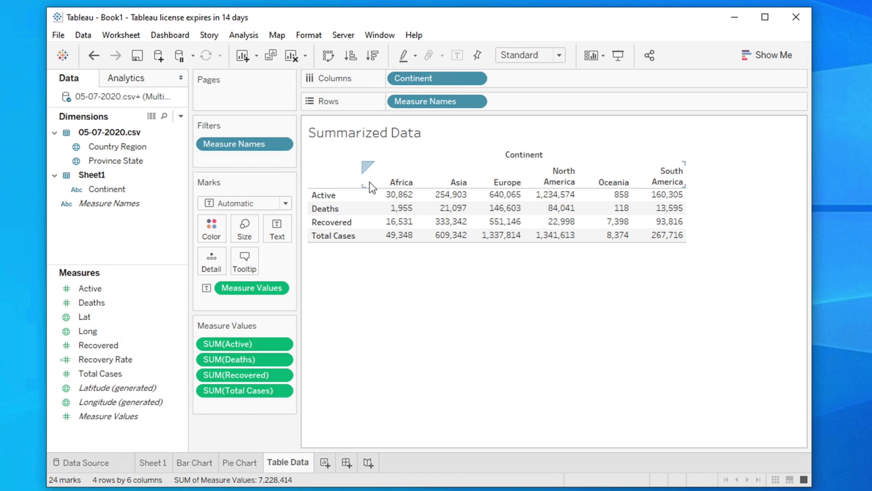
left_click(328, 55)
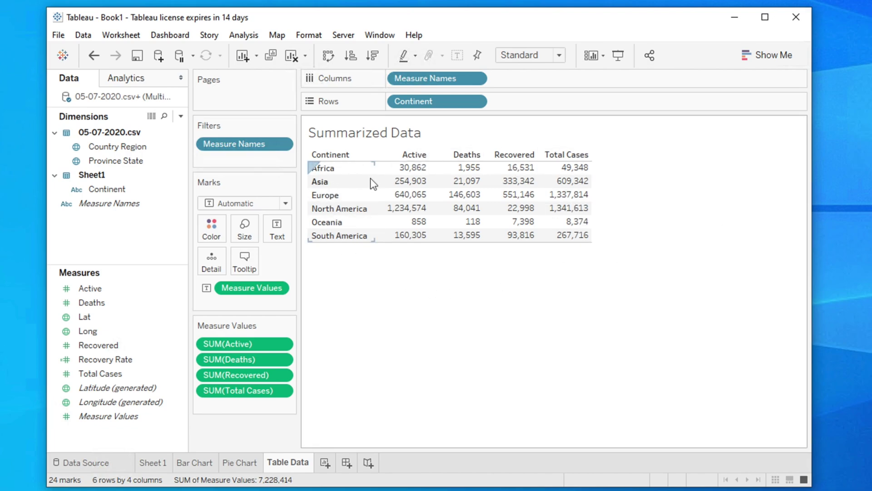
left_click(133, 148)
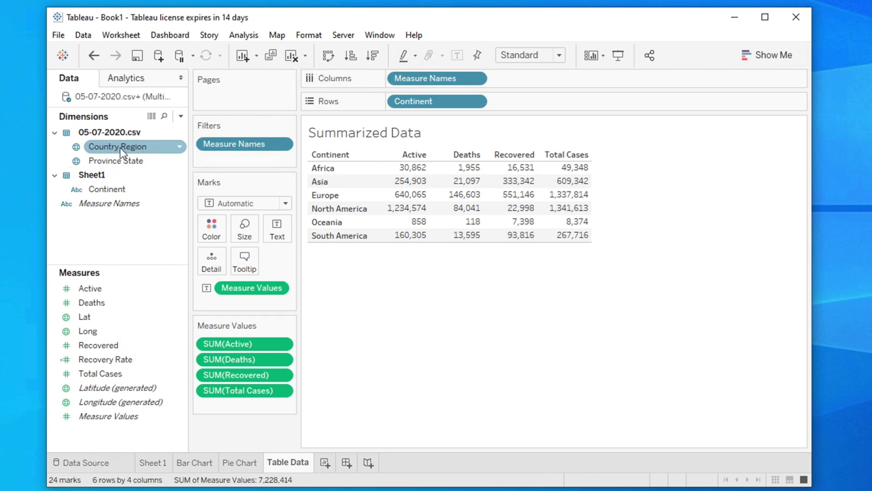
Add Country Region after Continent on Rows, expanding the table to 147 country rows by 4 columns.
left_click_drag(120, 149, 530, 102)
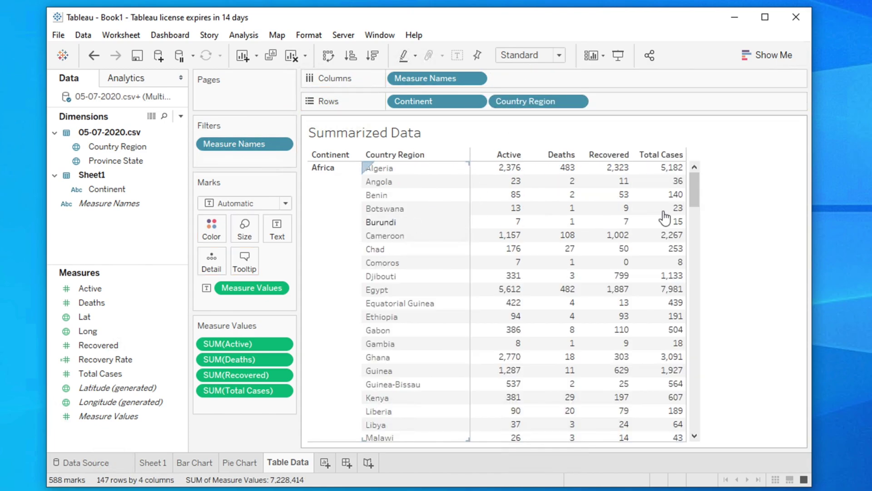
left_click_drag(697, 193, 705, 156)
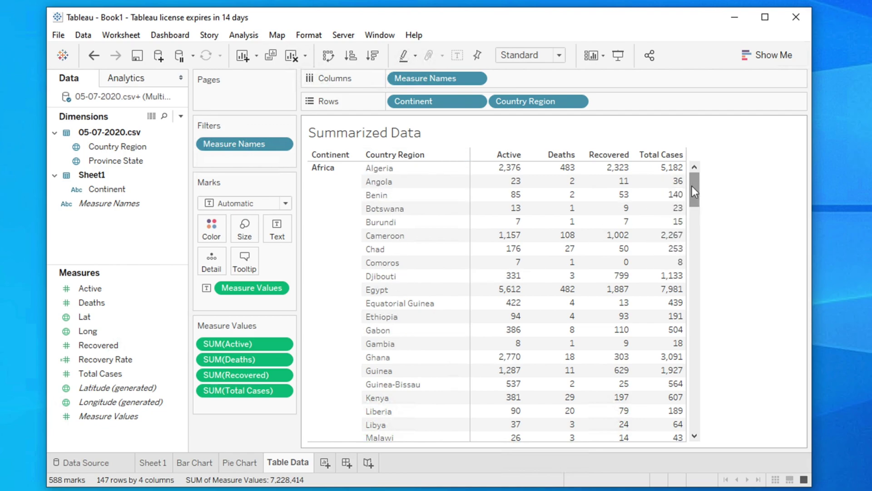
left_click_drag(691, 186, 767, 167)
mouse_move(536, 243)
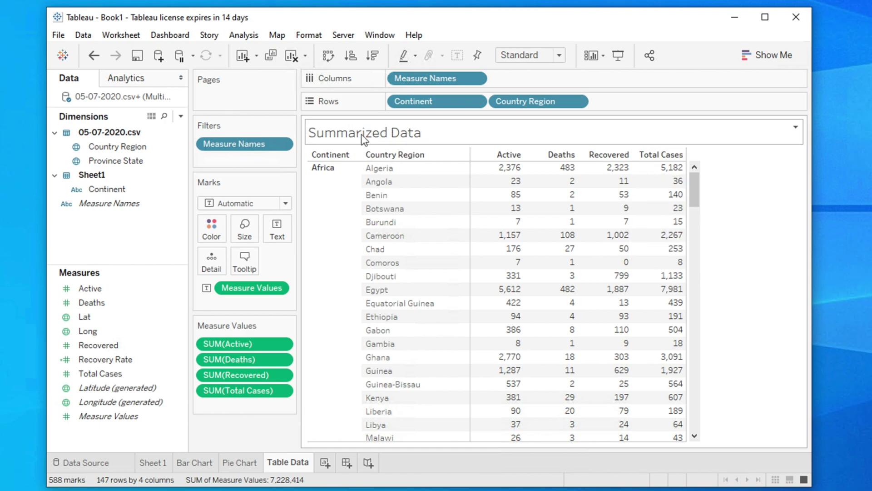
Colour the whole Summarized Data title green.
double_click(394, 136)
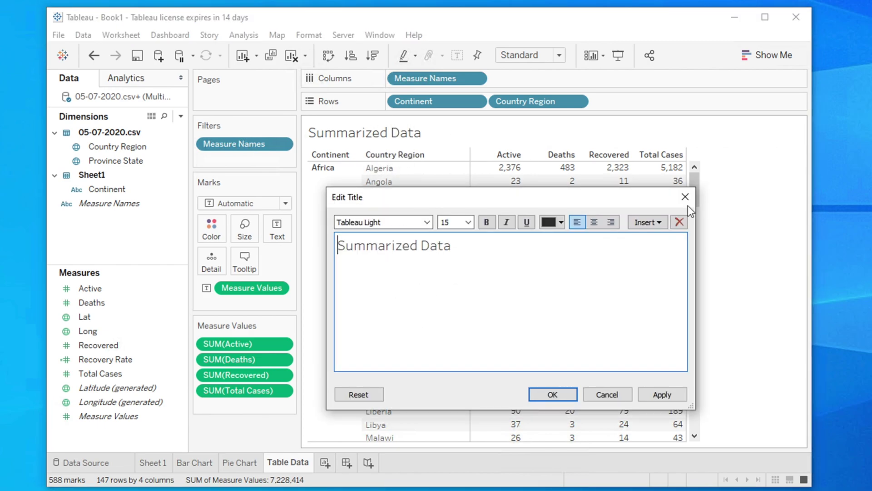
key("ctrl+a")
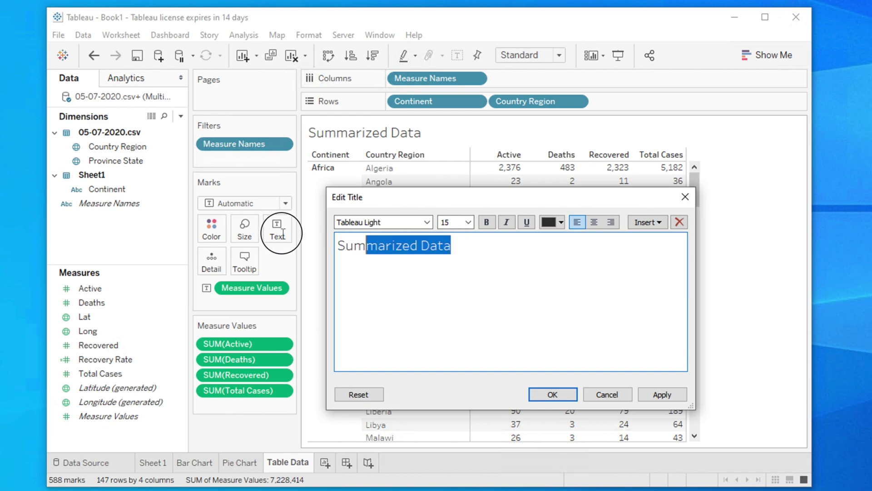
left_click(562, 223)
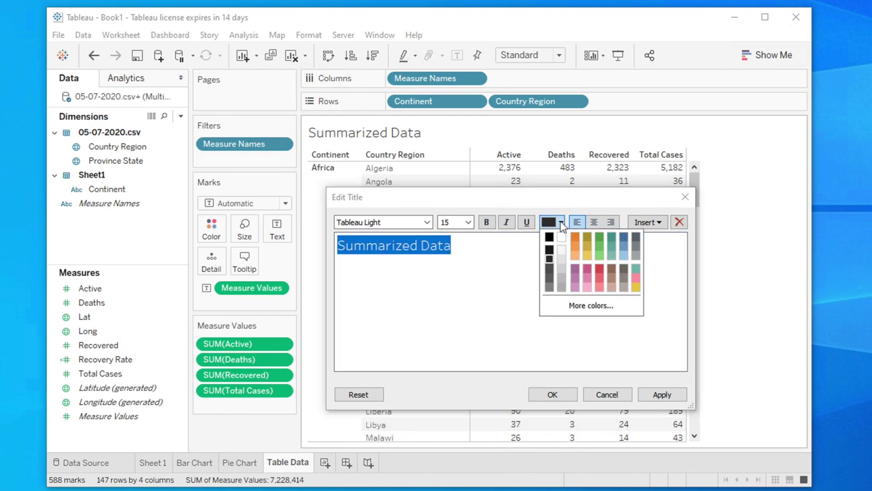
left_click(601, 239)
left_click(662, 394)
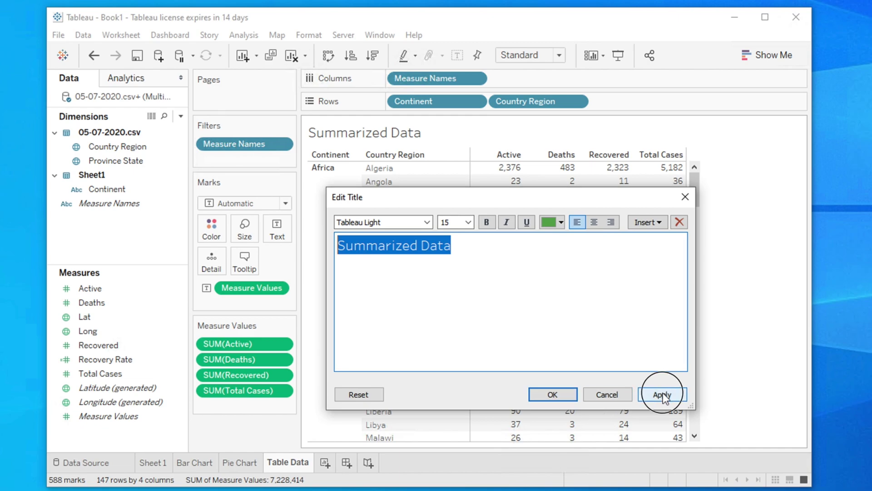
left_click(560, 395)
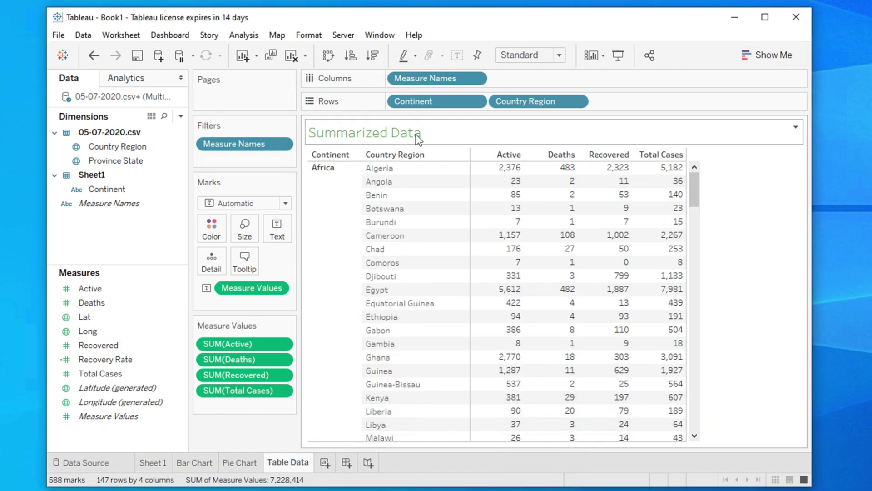
Make the Summarized Data title bold.
double_click(415, 135)
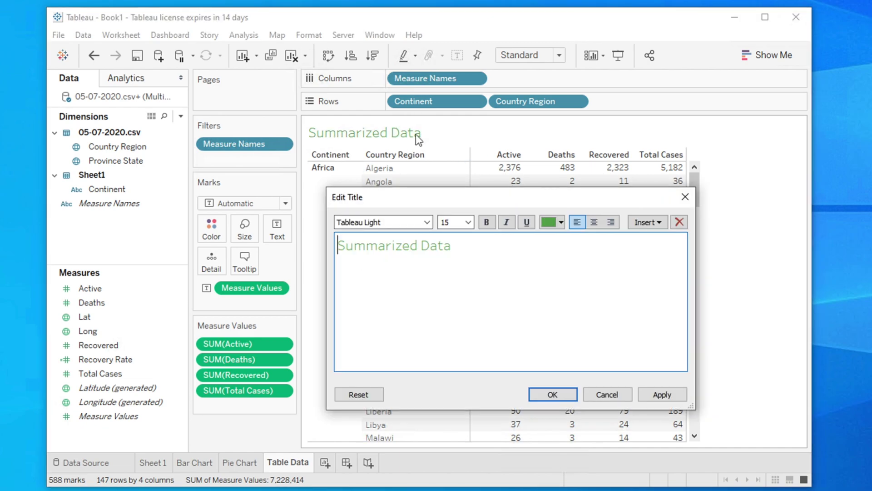
left_click(488, 222)
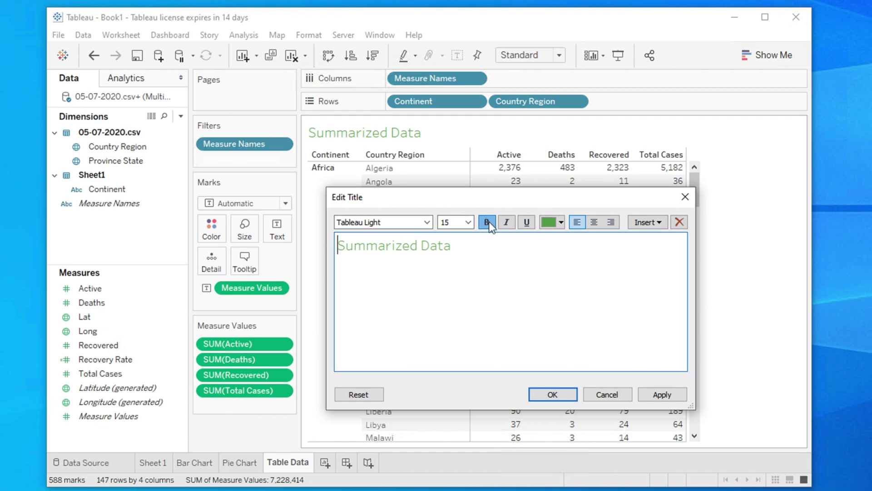
left_click(663, 395)
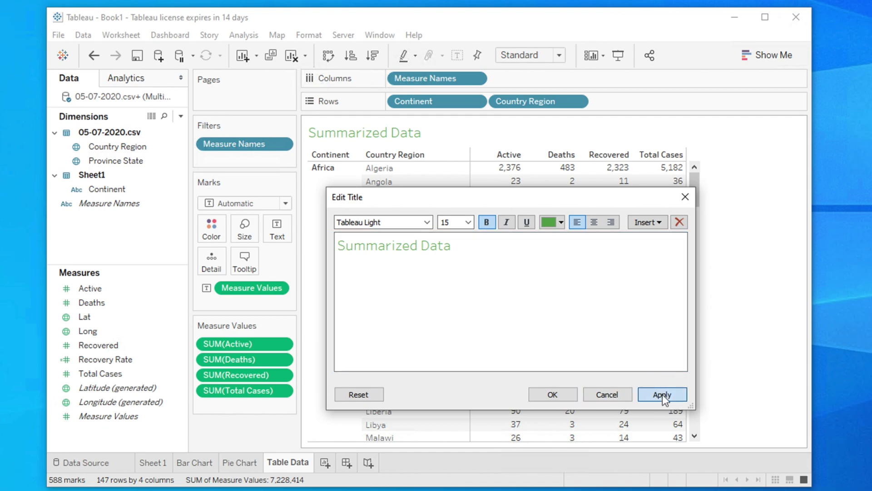
left_click(559, 397)
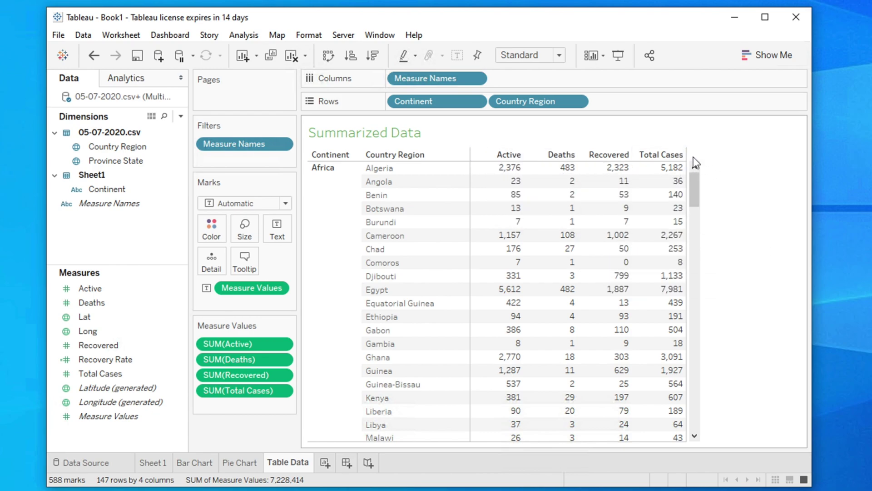
Widen the measure columns by dragging the Total Cases header border so the table spans the view.
left_click_drag(685, 153, 722, 155)
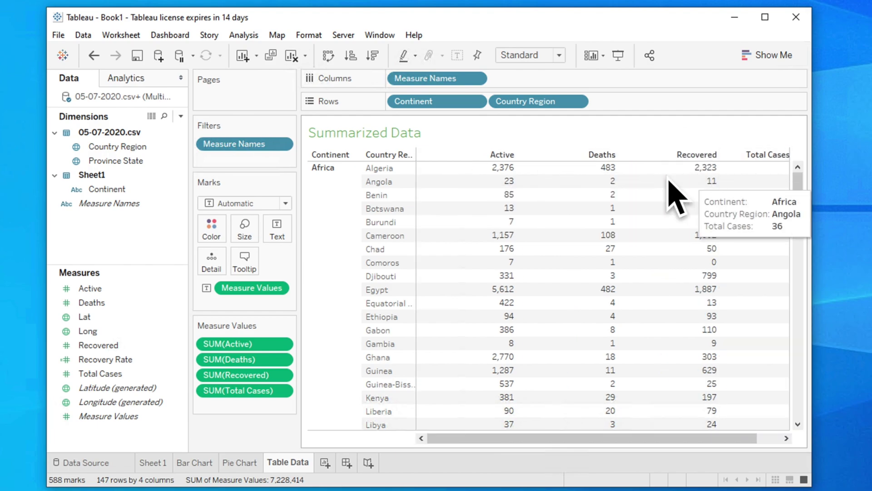
left_click_drag(697, 439, 554, 439)
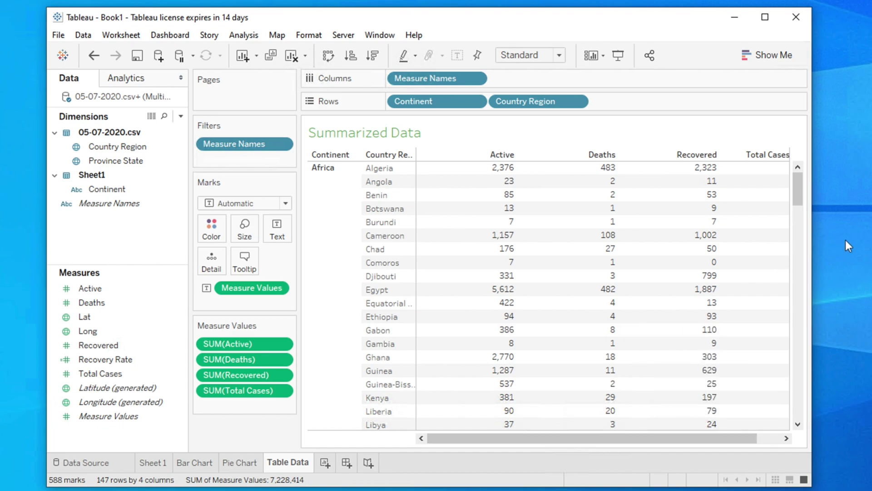